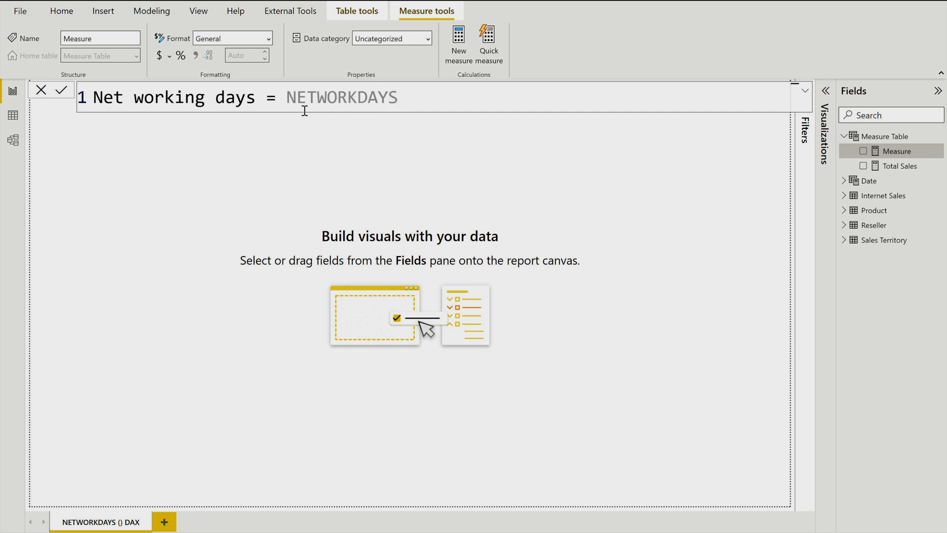
Complete the Net working days formula as NETWORKDAYS( and leave the formula bar
text(()
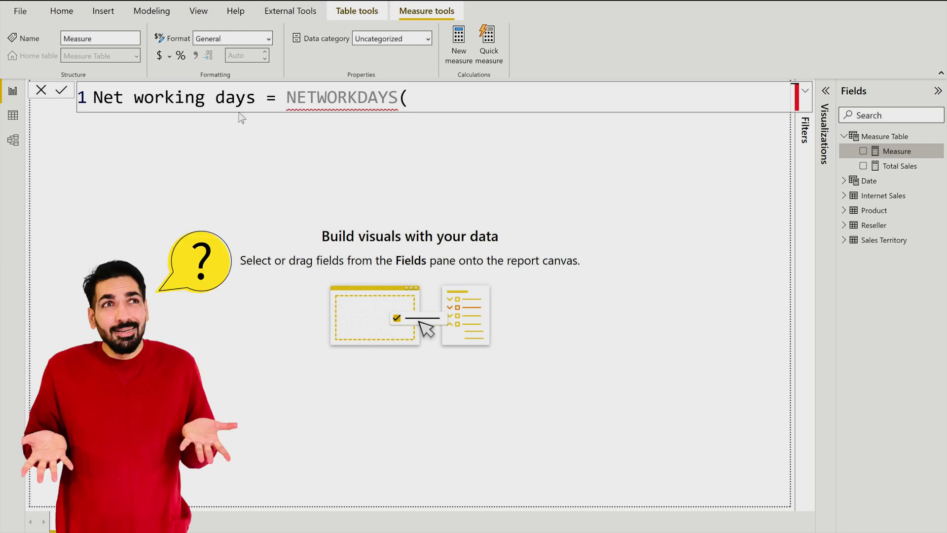
mouse_move(296, 101)
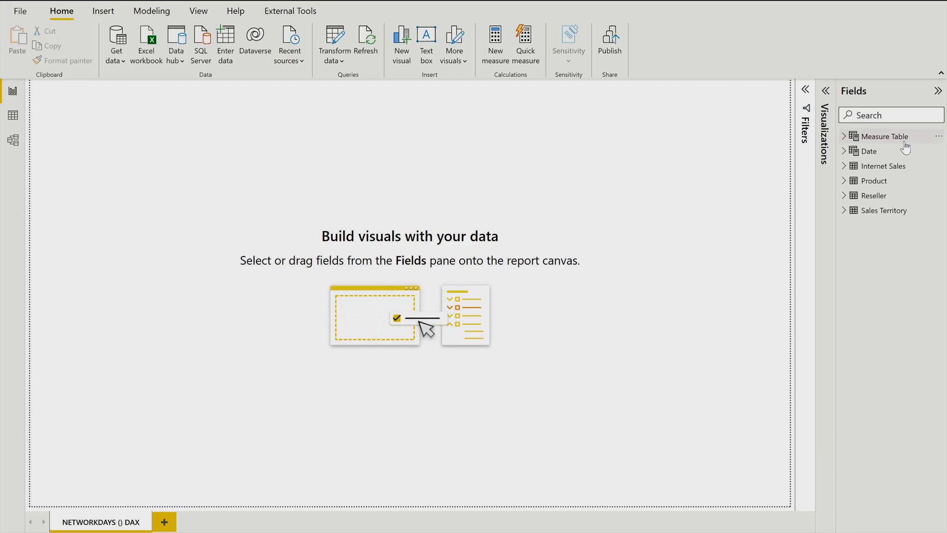
Expand Measure Table and open the Net working days formula showing its NETWORKDAYS error
click(843, 137)
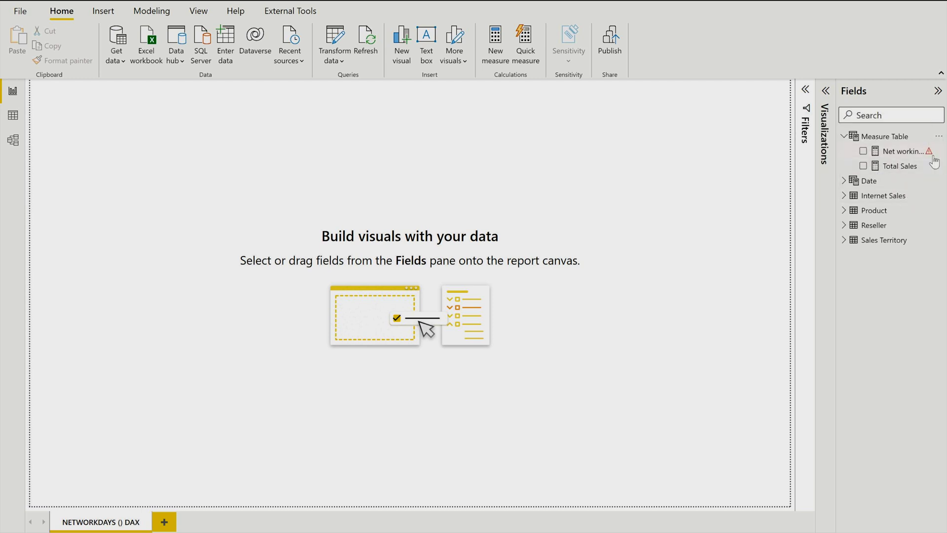
mouse_move(936, 157)
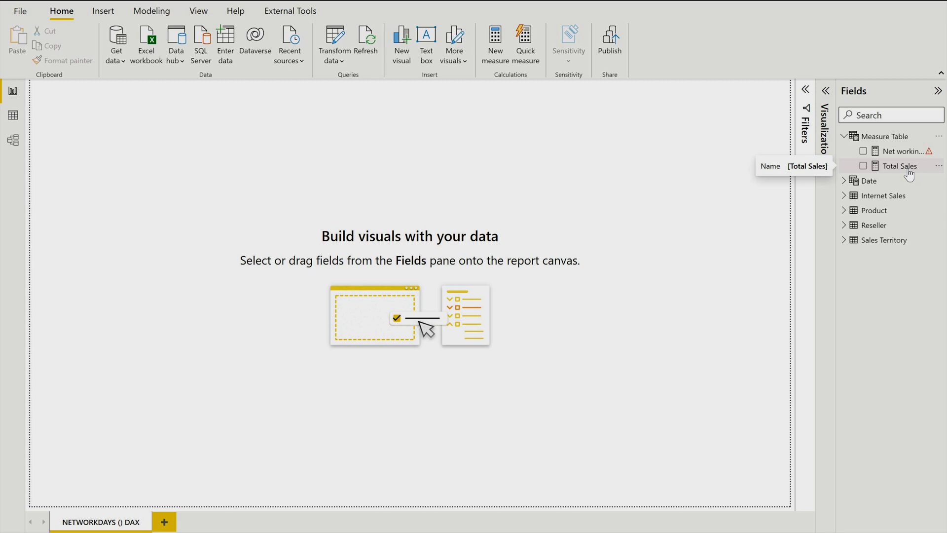
click(900, 151)
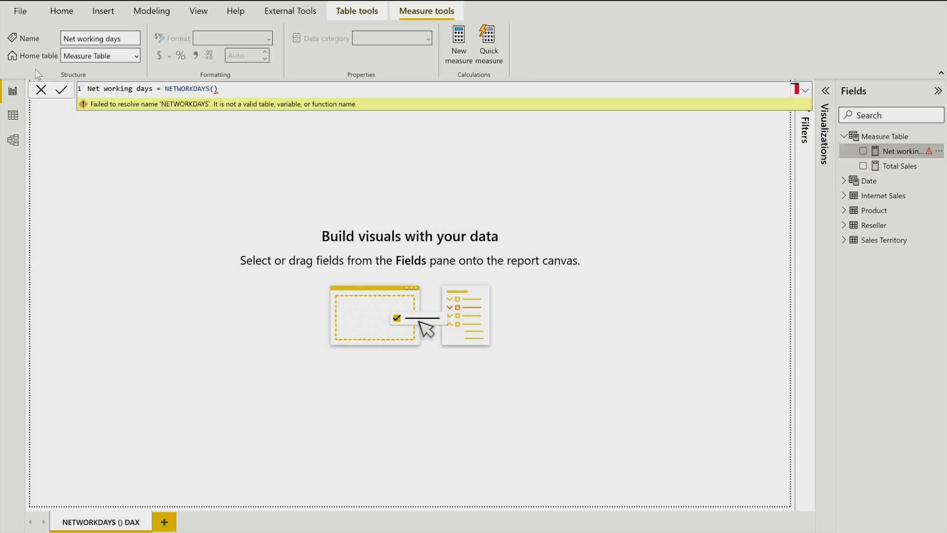
Replace the broken NETWORKDAYS() with an autocompleted NETWORKDAYS( and enlarge the formula text
drag(164, 88, 254, 91)
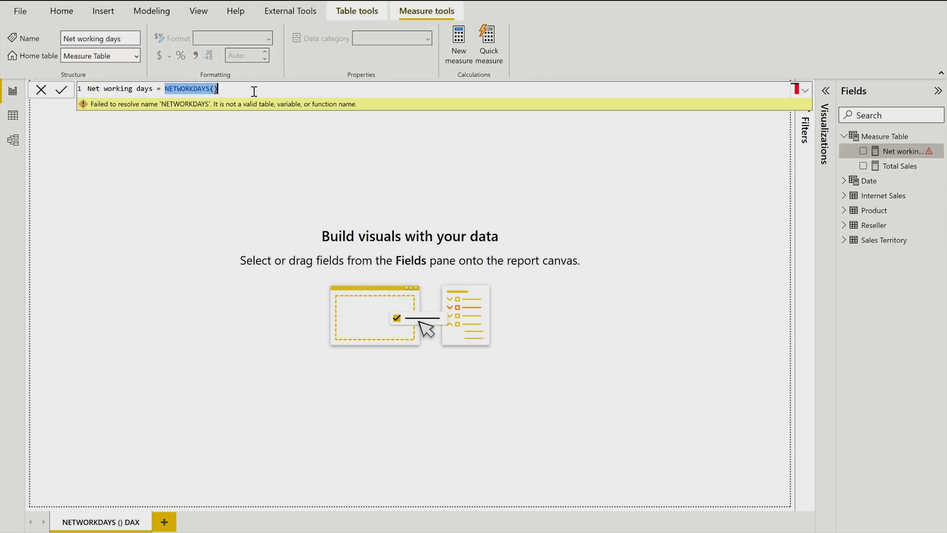
key(BackSpace)
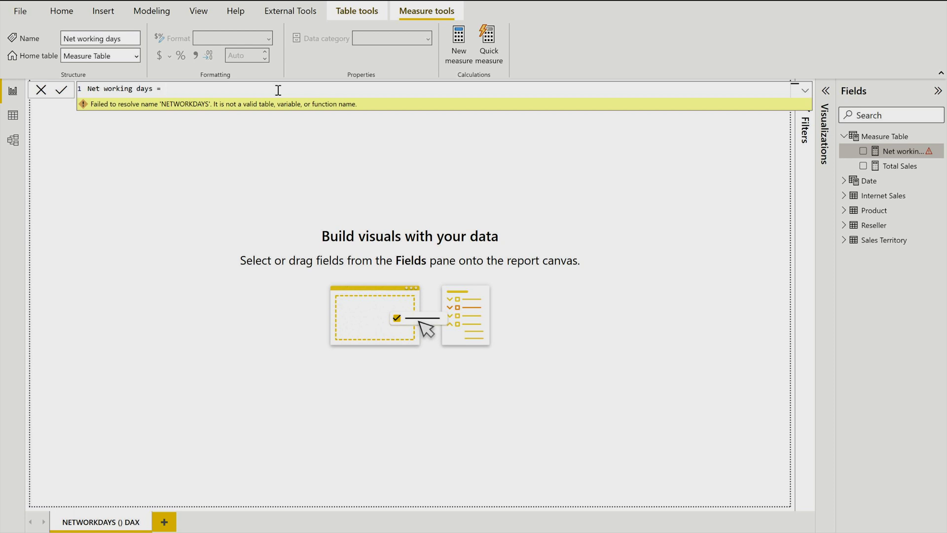
text(NETWORK)
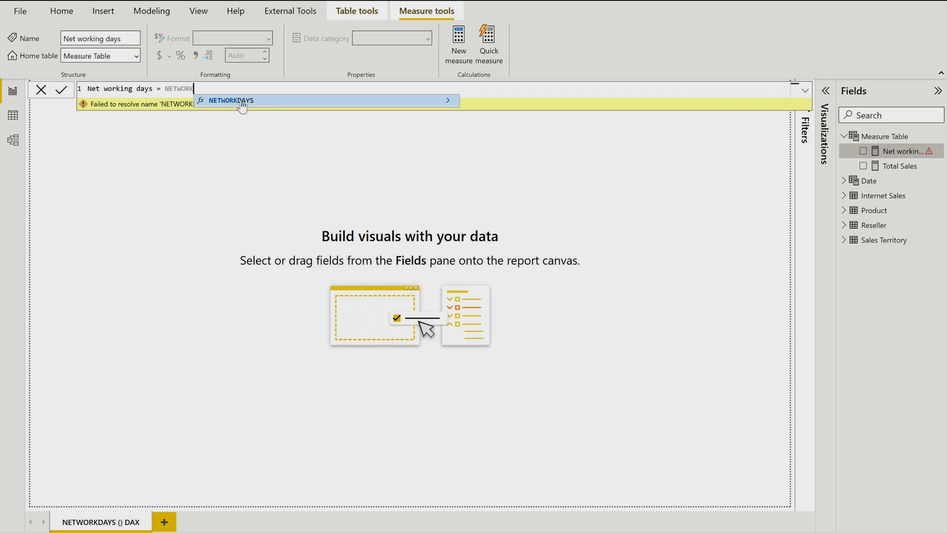
click(243, 105)
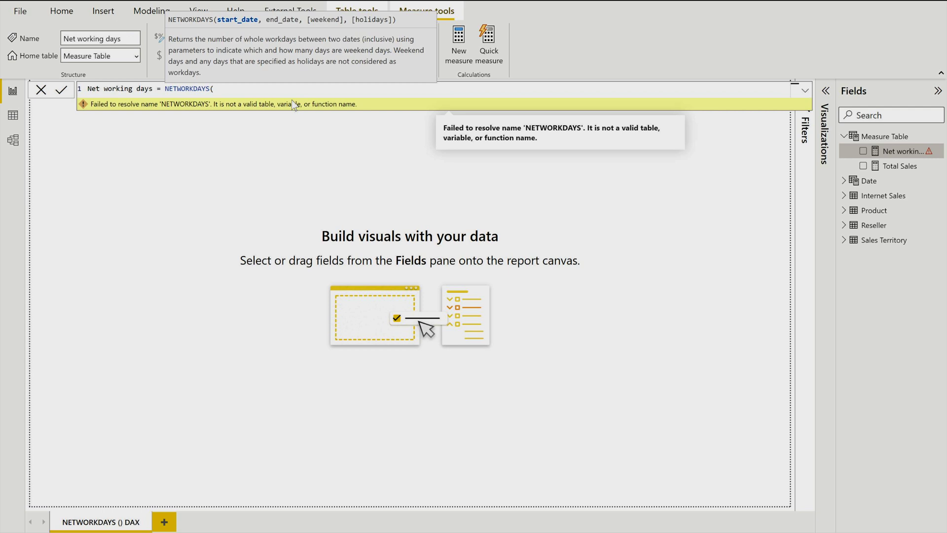
key(ctrl+plus)
key(ctrl+plus)
key(ctrl+plus)
key(Escape)
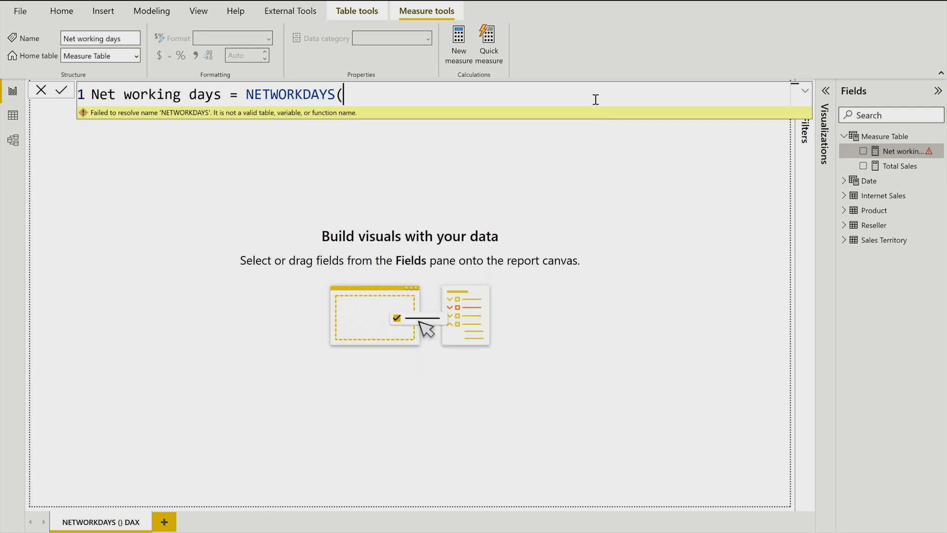
Enter arguments DATE(2022,01,01), dt"2022-05-17" and weekend type 1, then commit the measure
text(DATE()
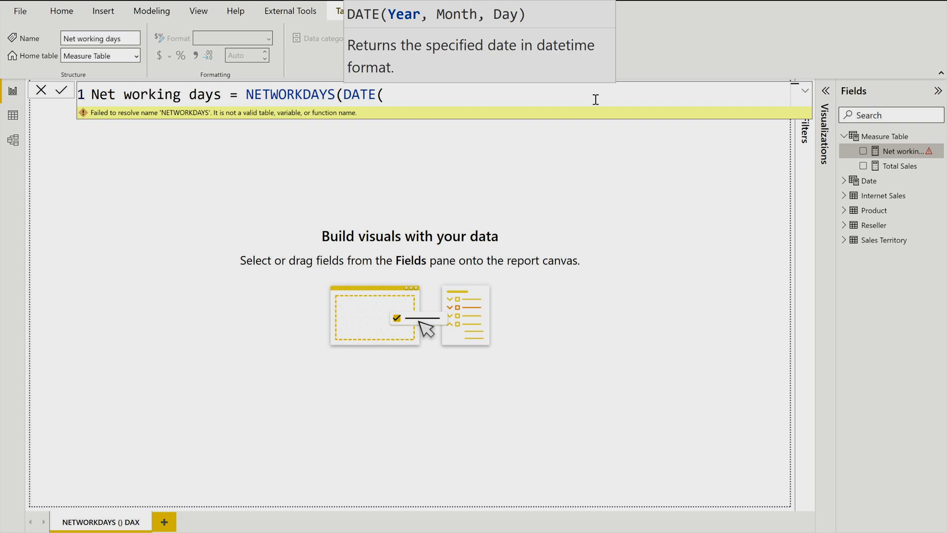
text(2022,01,)
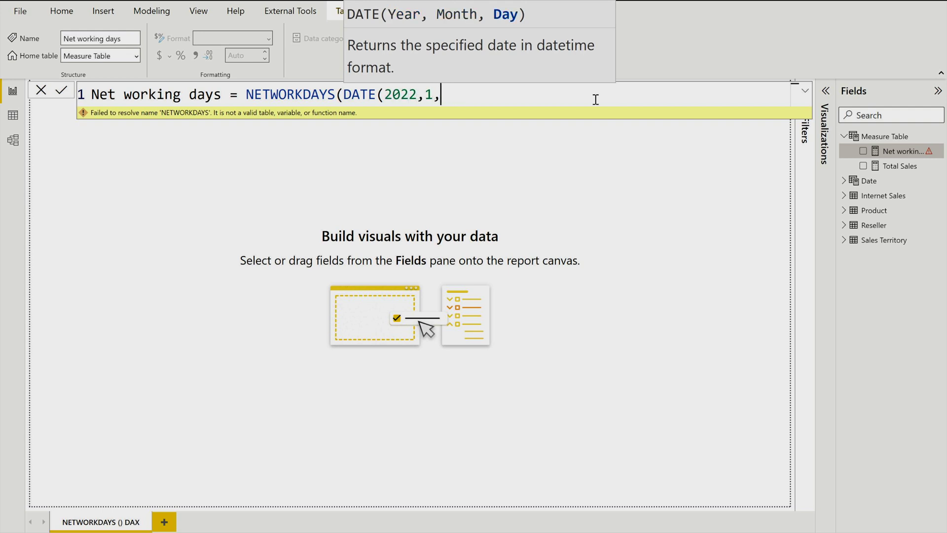
key(BackSpace)
key(BackSpace)
text(01,01),)
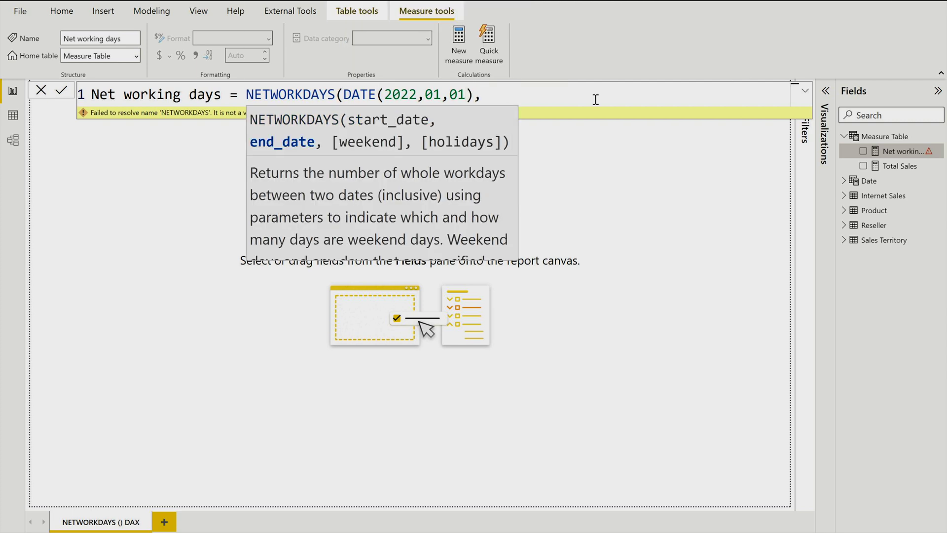
text( (dt"2022-05-17"),)
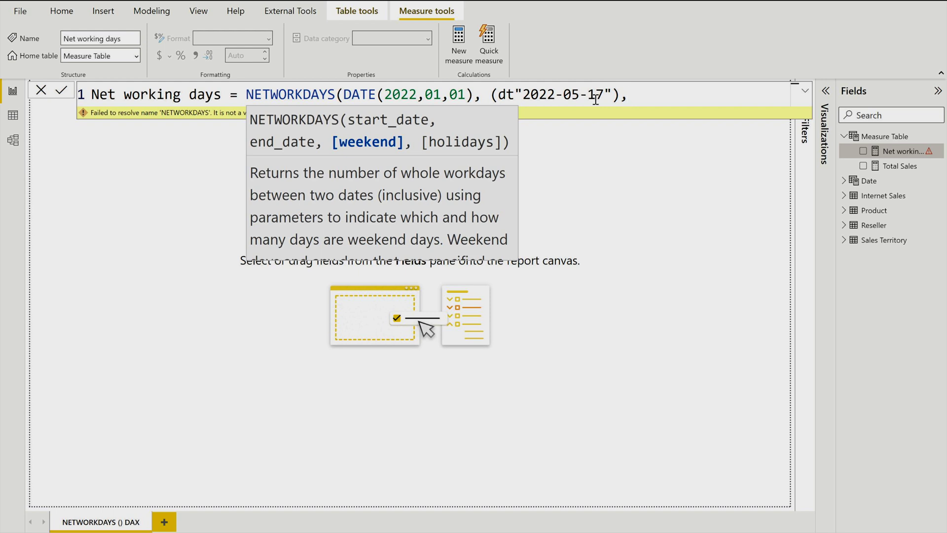
text(1)
text())
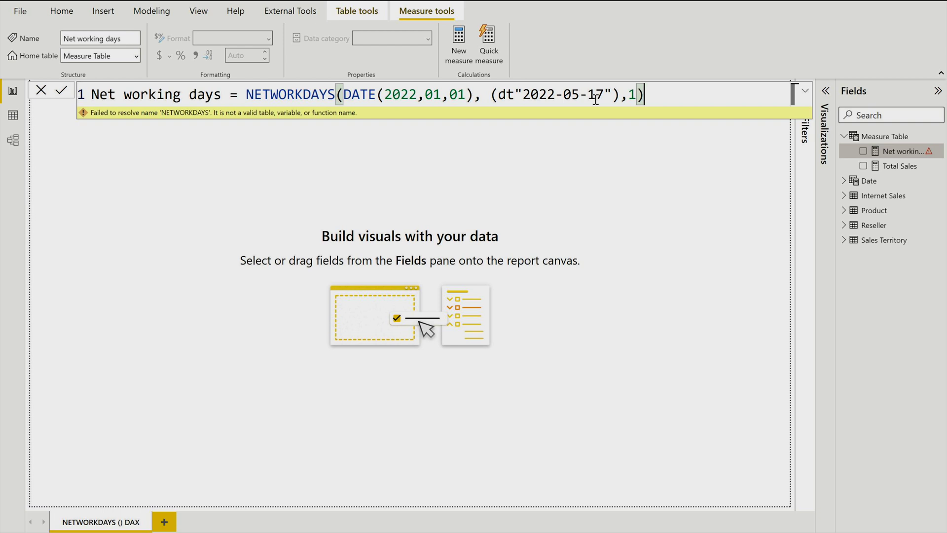
click(596, 98)
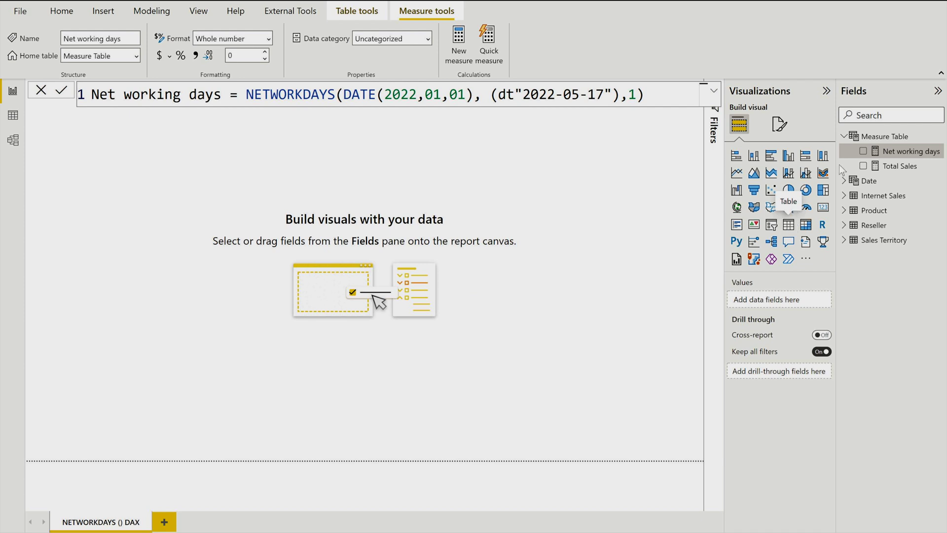
Add a card showing Net working days (97), move it to the centre and narrow it
click(823, 207)
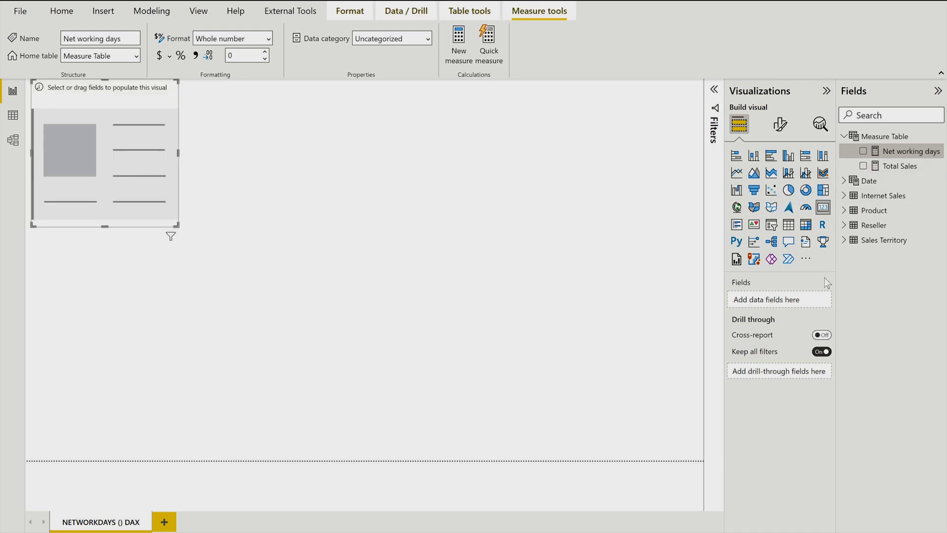
click(863, 151)
drag(163, 211, 410, 305)
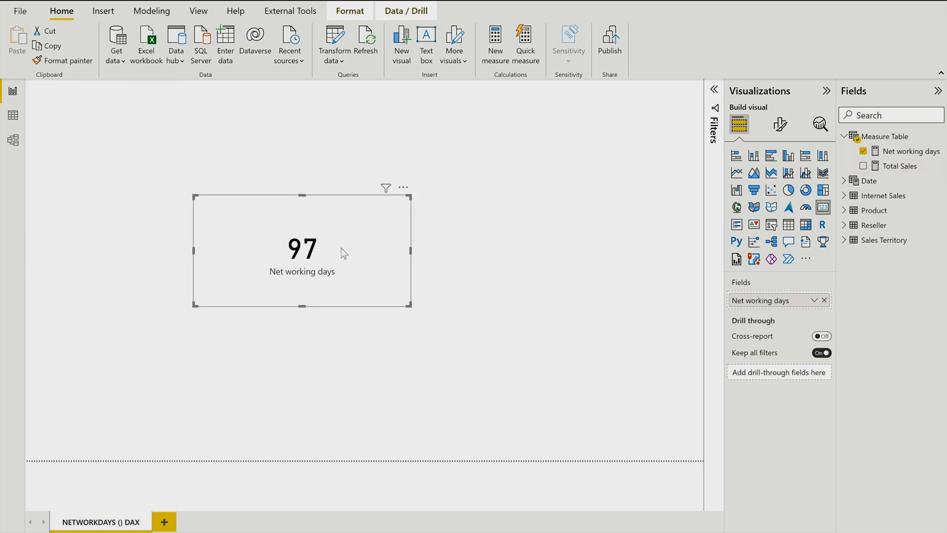
drag(411, 250, 344, 264)
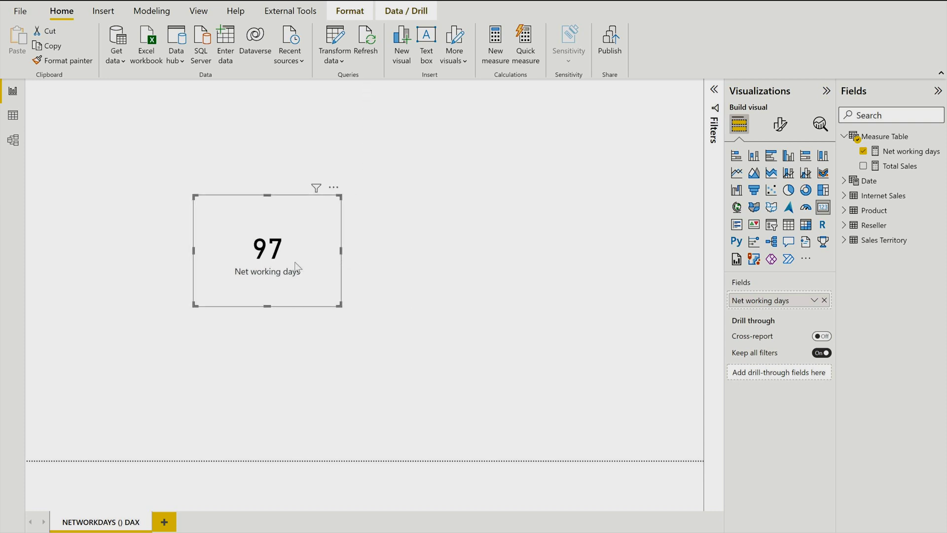
click(493, 236)
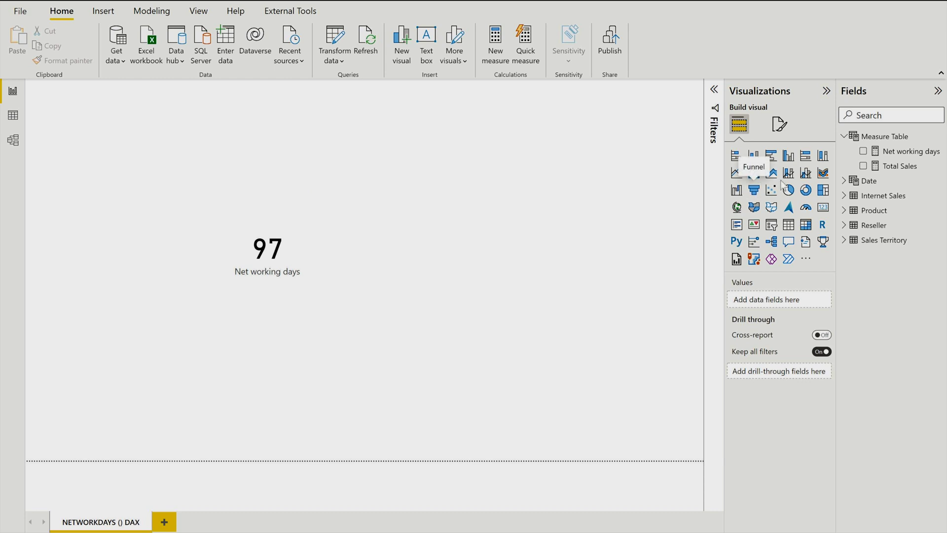
Open the Net working days formula, select all of it, and show Measure Table's actions
click(910, 153)
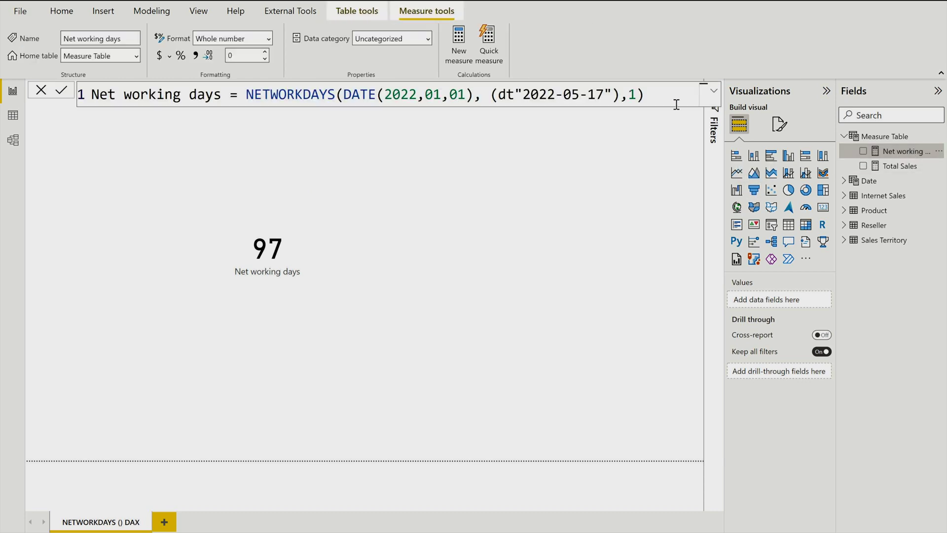
drag(661, 94, 240, 81)
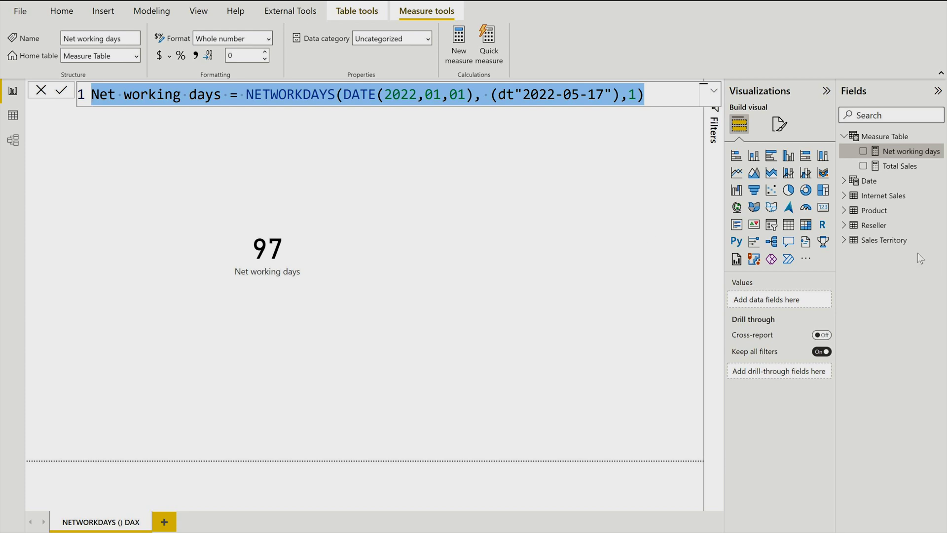
click(938, 139)
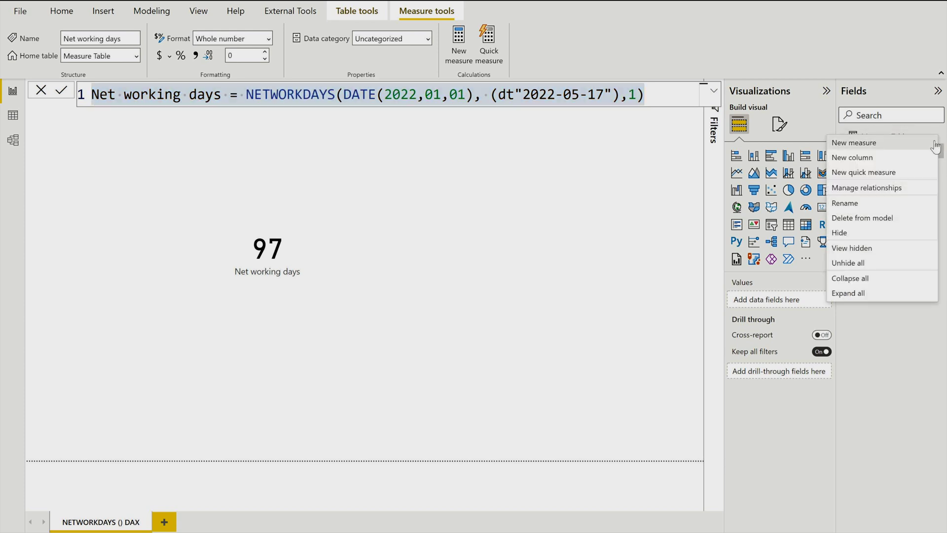
Create a new measure in Measure Table with start date DATE(2022,05,28)
click(888, 142)
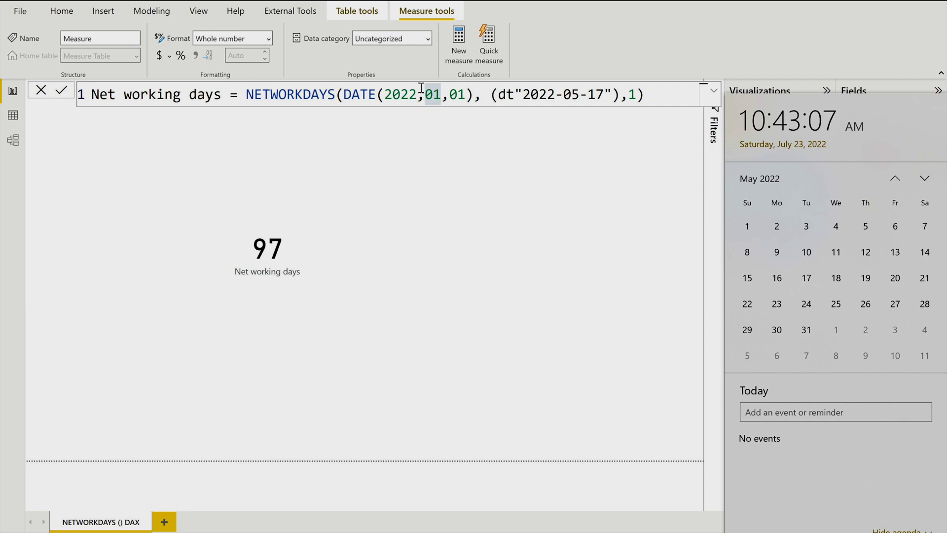
double_click(440, 95)
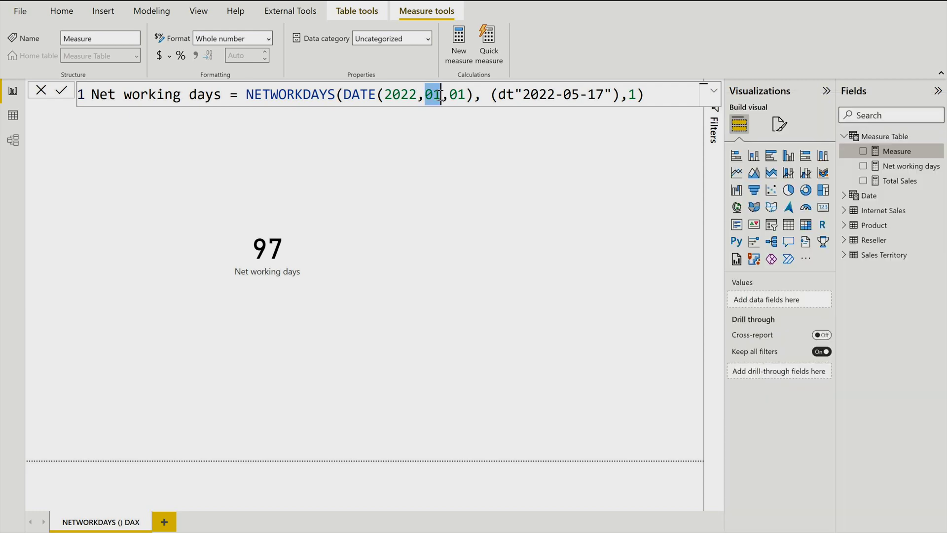
text(04)
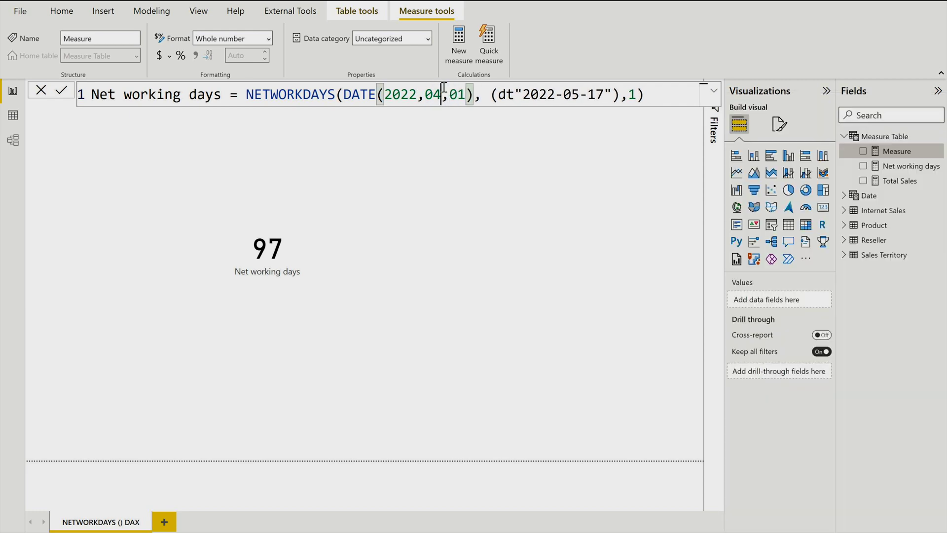
key(BackSpace)
text(5)
double_click(457, 95)
text(28)
Change the end date to 2022-05-30 and add a comma for a fourth argument
double_click(598, 95)
text(30)
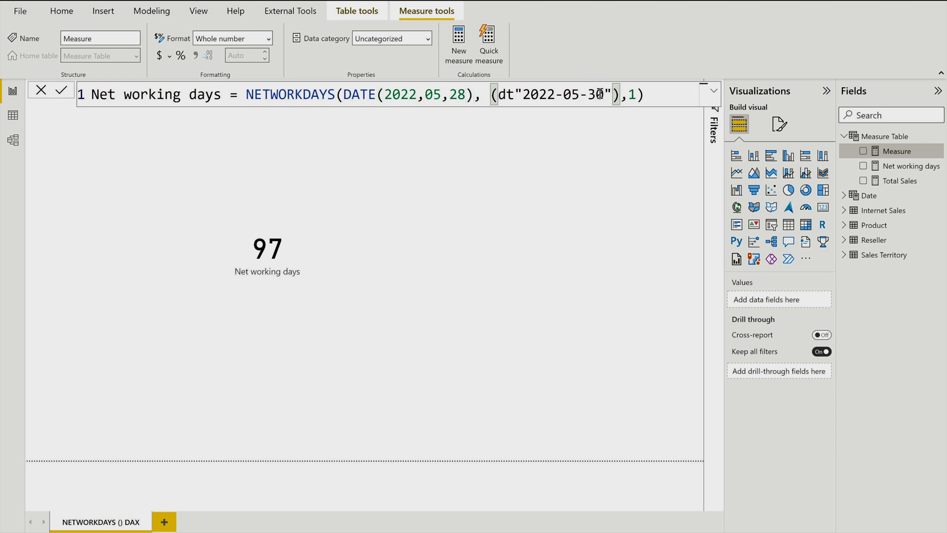
click(458, 94)
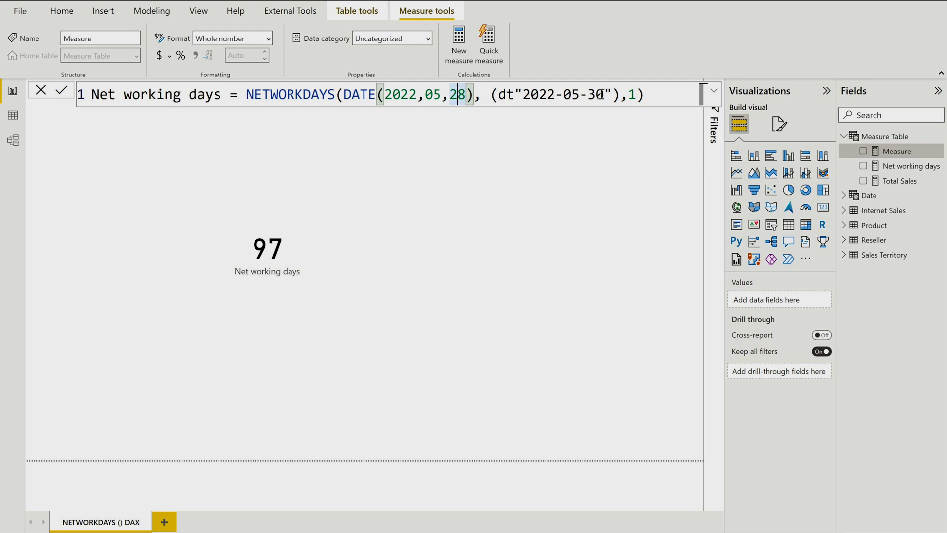
click(643, 96)
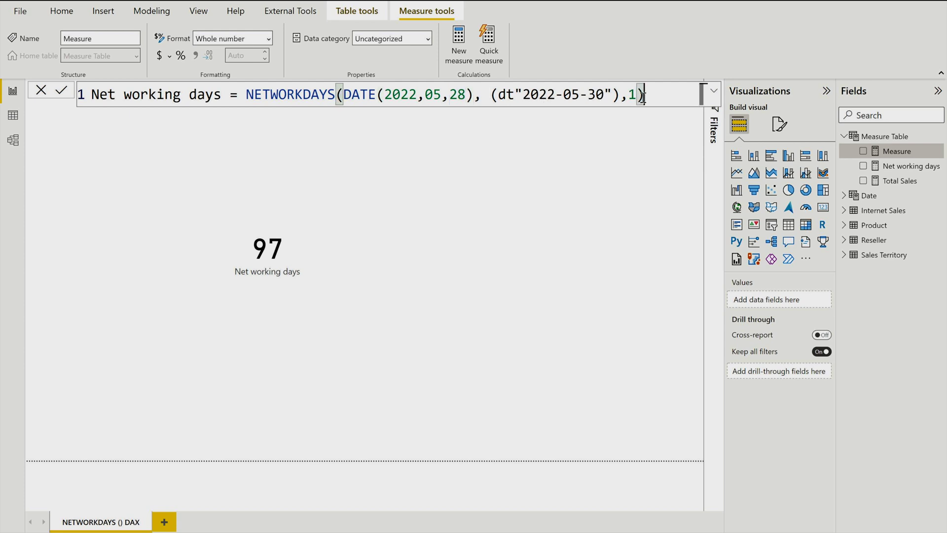
key(Left)
text(,)
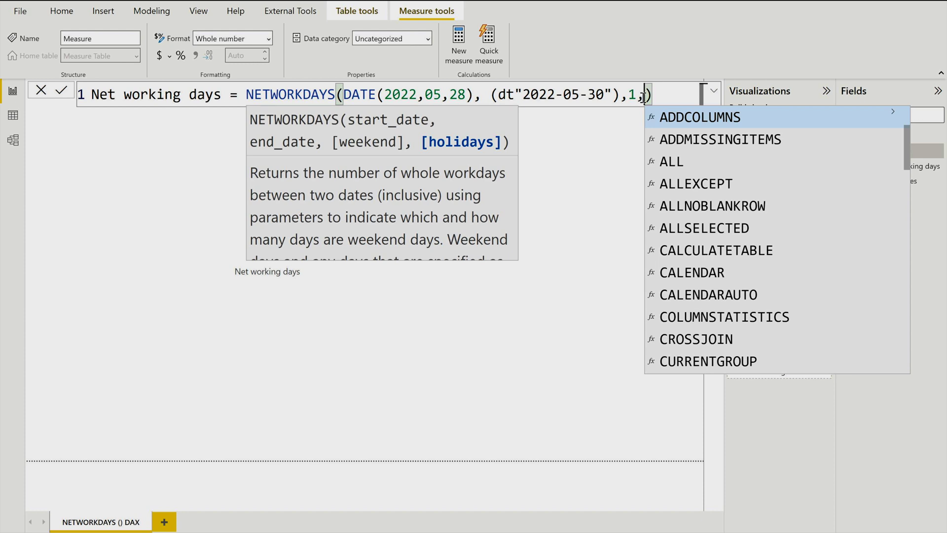
Add {DATE(2022,05,30)} as the holiday list and append ' (Holidays)' to the measure name
key(shift+Return)
key(shift+Return)
key(shift+Return)
click(114, 118)
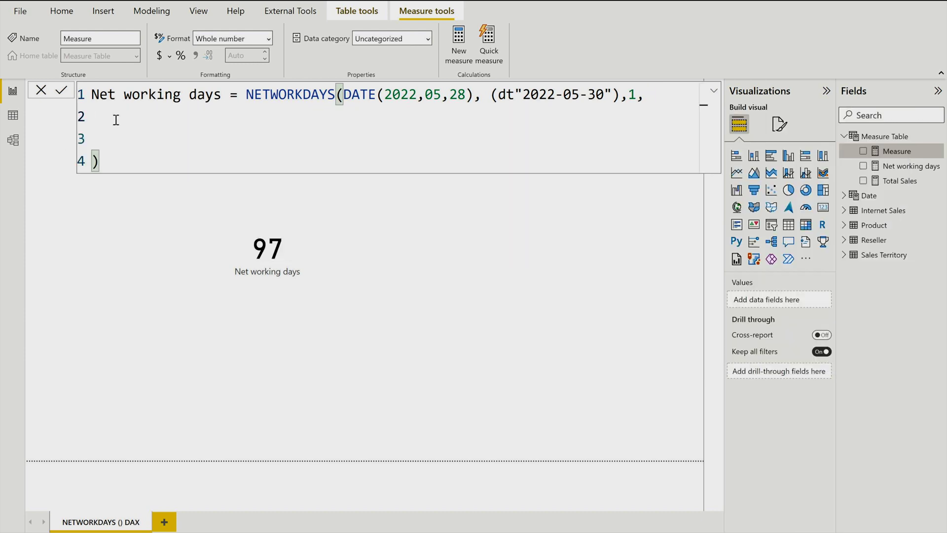
text({DATE)
text(05,30))
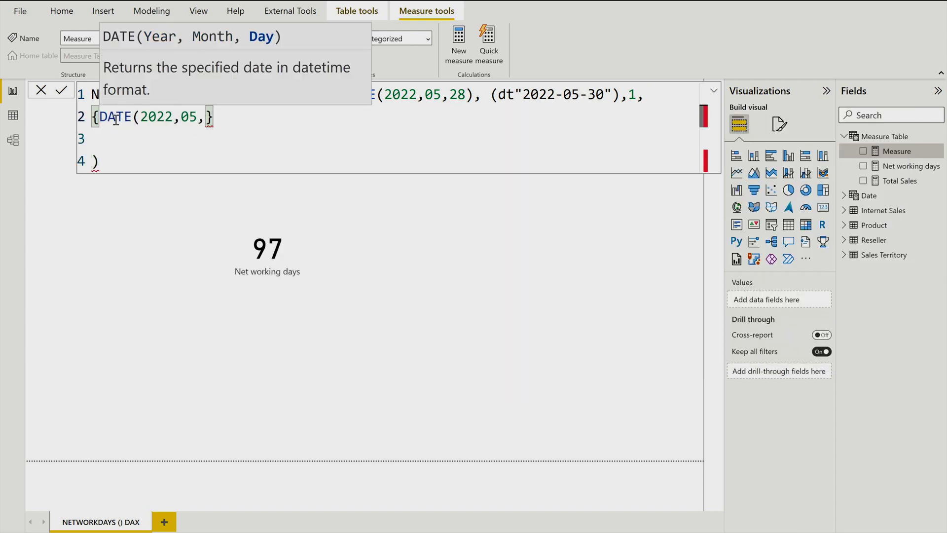
key(shift+Return)
click(99, 117)
key(shift+Return)
key(Tab)
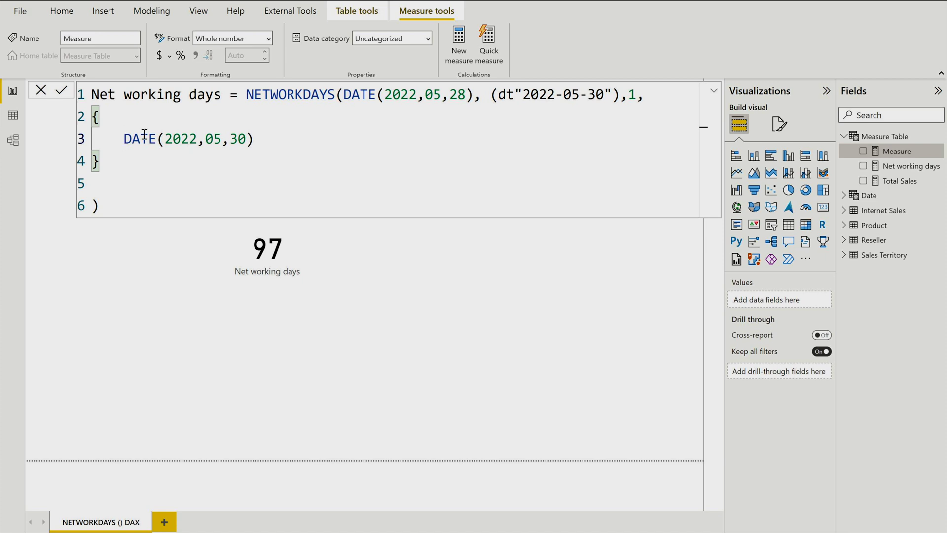
click(221, 94)
text((Hol)
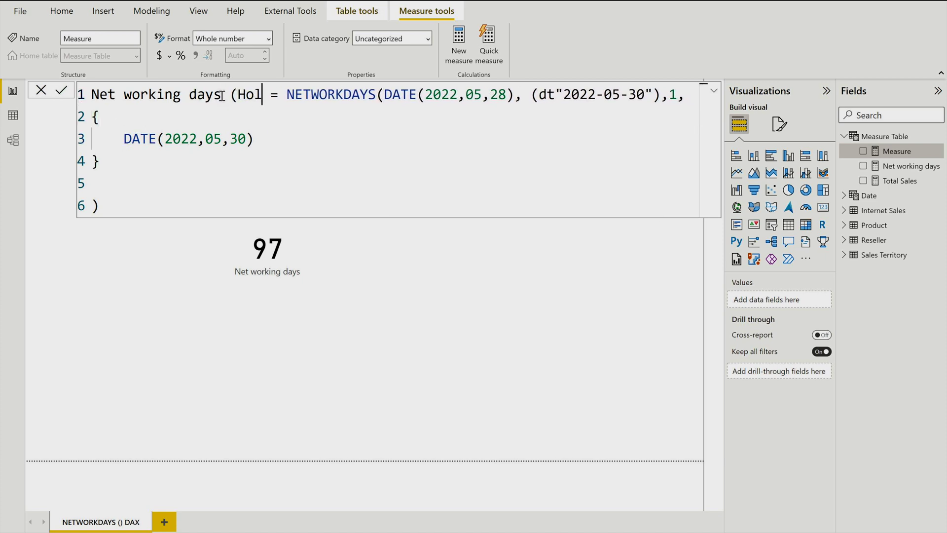
text(idays))
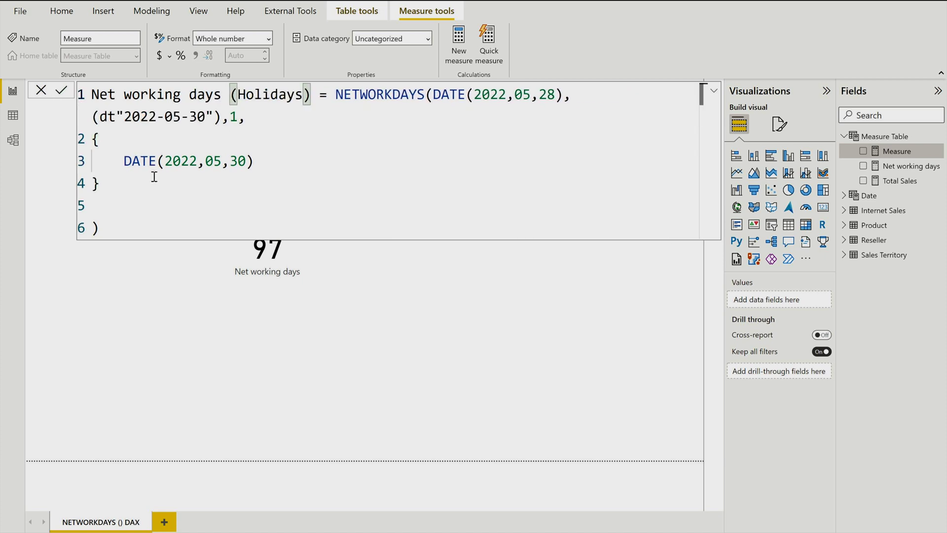
Commit Net working days (Holidays) and place its 0 card beside the 97 card
click(61, 91)
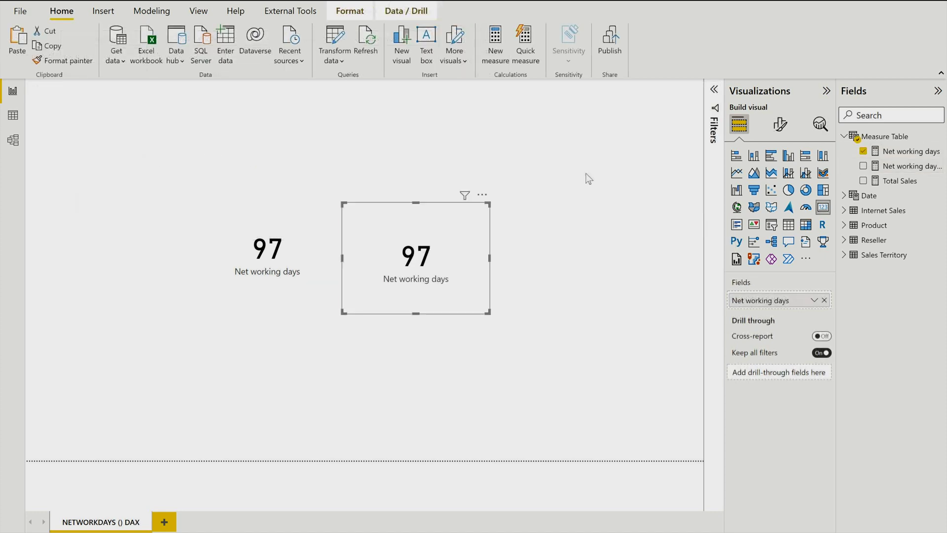
drag(445, 254, 457, 253)
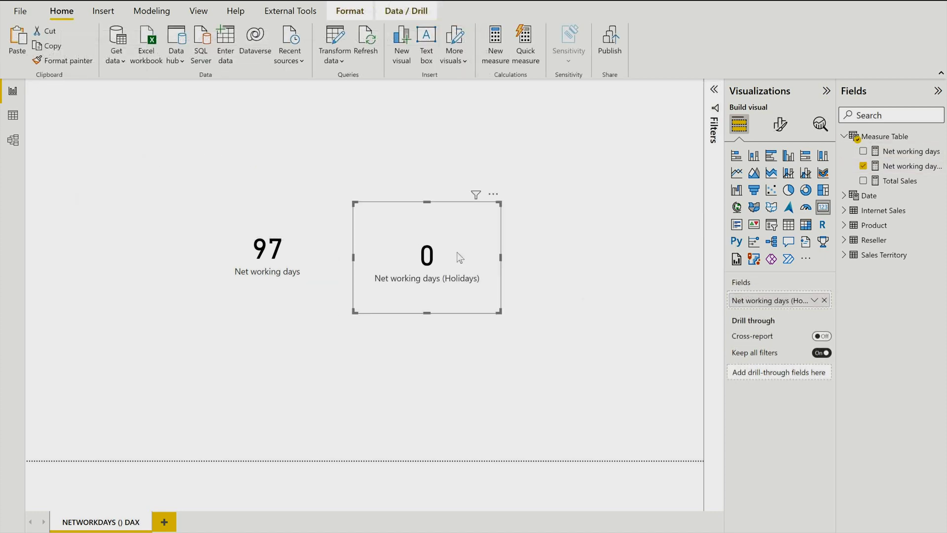
click(579, 247)
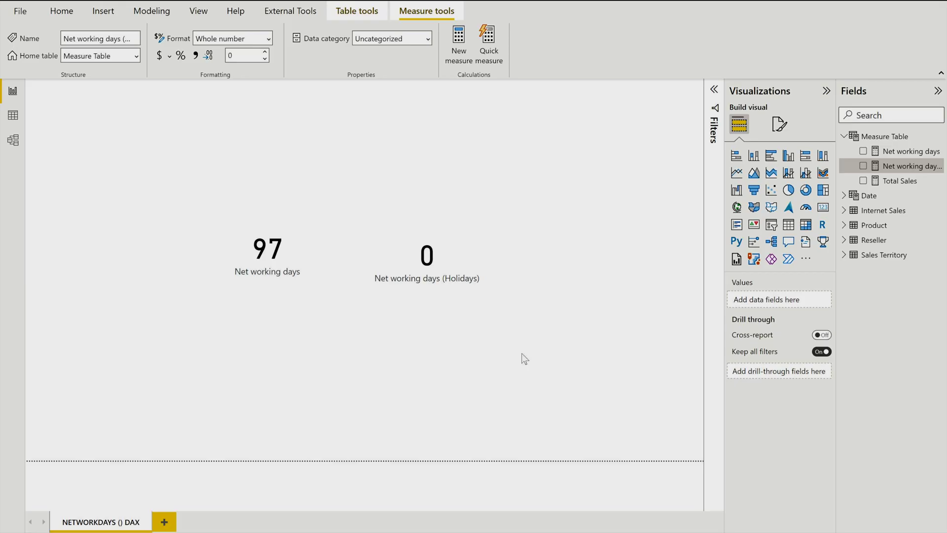
Open Net working days and highlight its start date, end date literal and weekend type 1
click(904, 152)
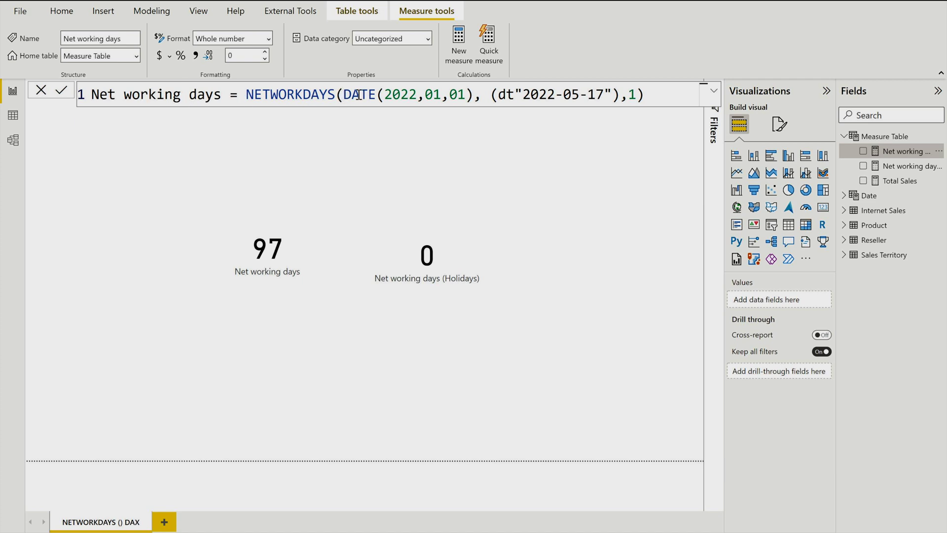
drag(351, 95, 441, 95)
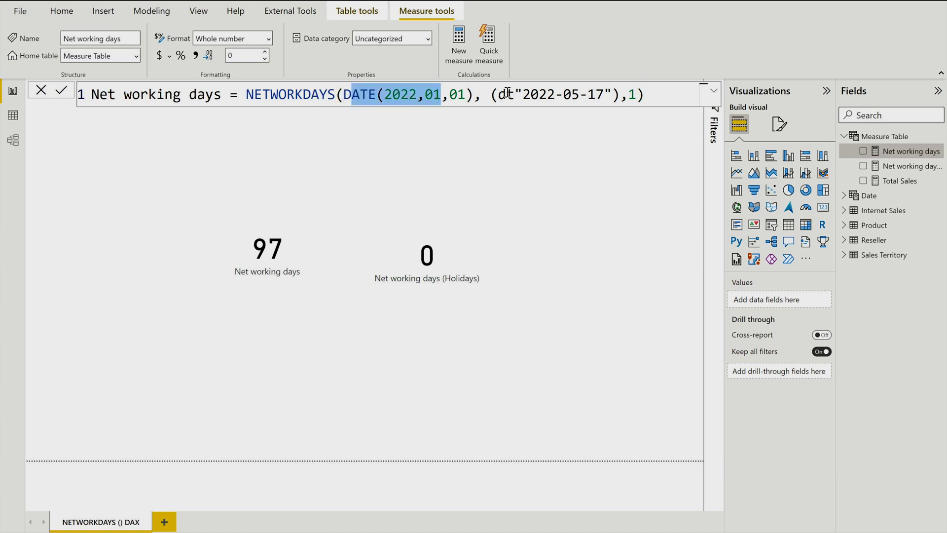
drag(508, 94, 588, 95)
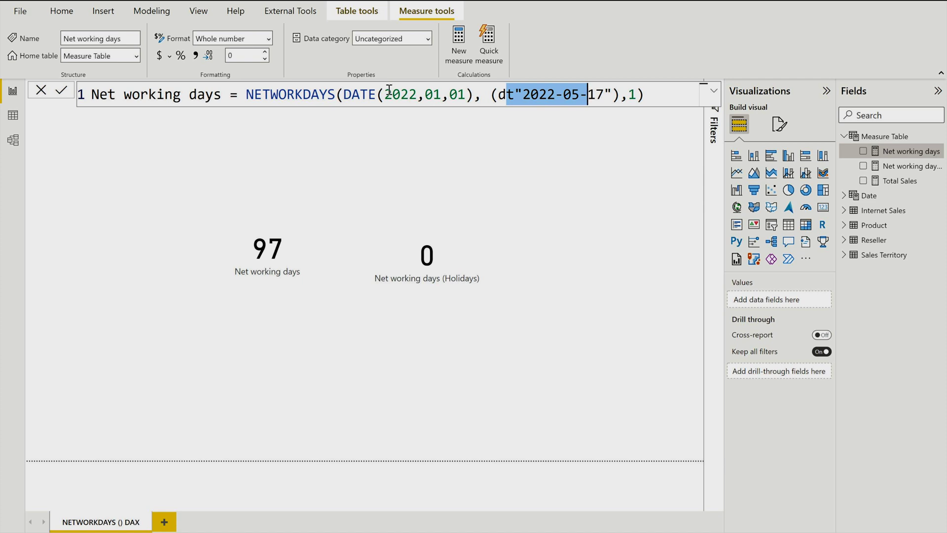
drag(392, 95, 478, 95)
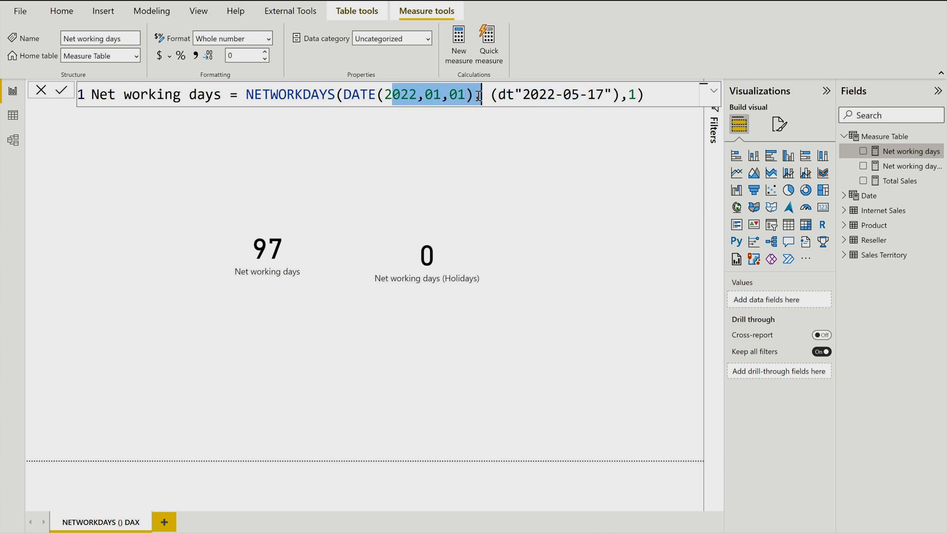
double_click(633, 96)
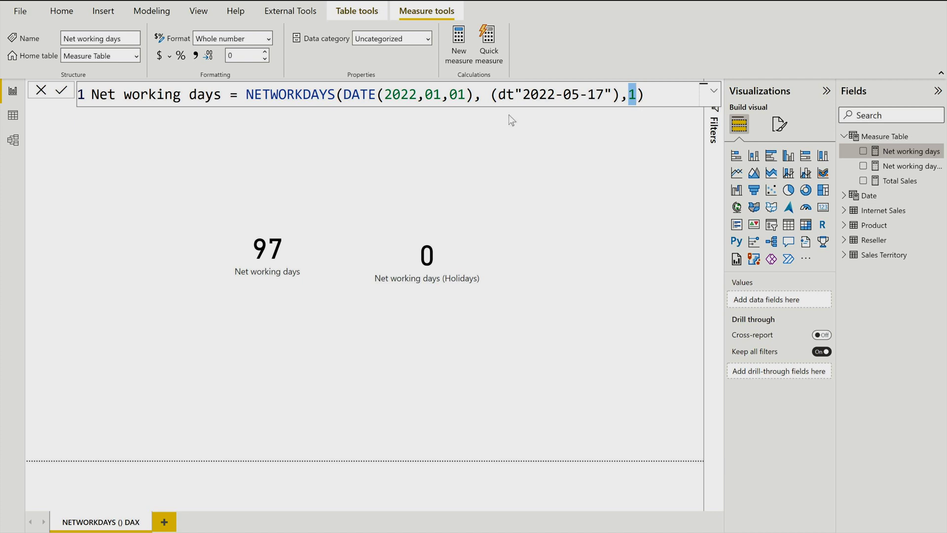
Walk through the Net working days (Holidays) formula's 28 May start, 30 May end and DATE(2022,05,30) holiday arguments
click(903, 166)
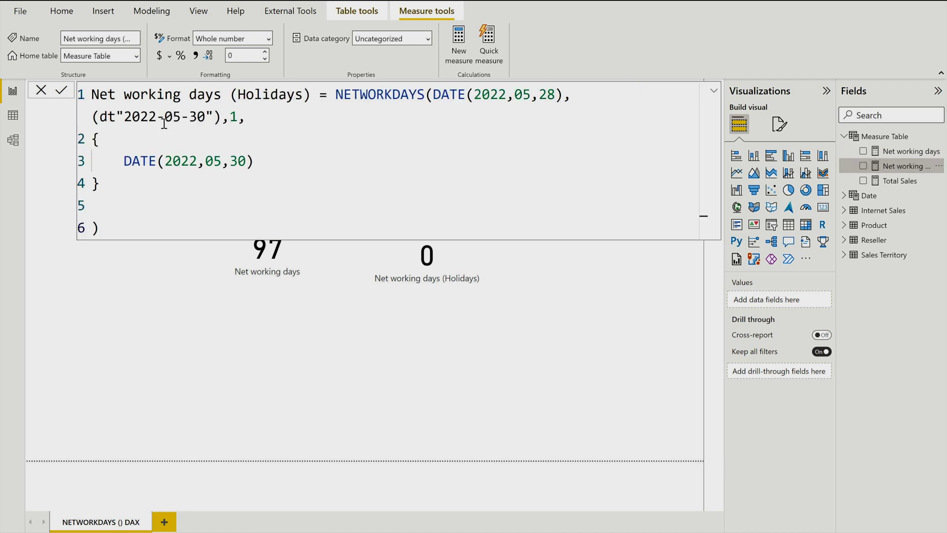
drag(466, 95, 550, 95)
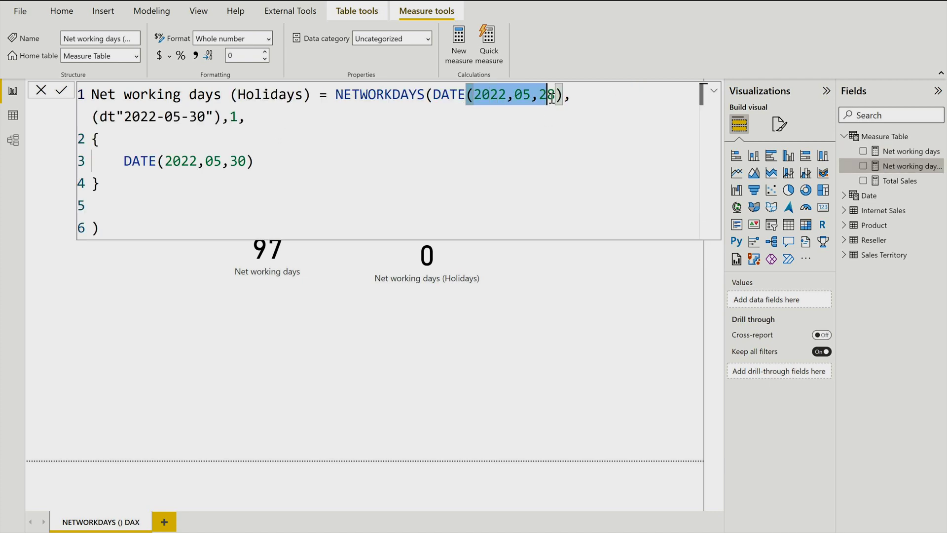
double_click(112, 116)
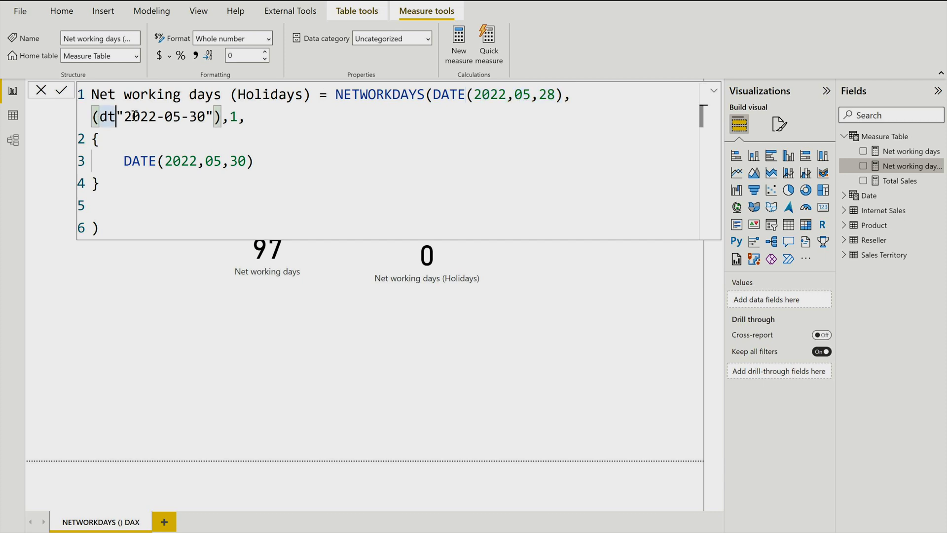
drag(117, 116, 204, 116)
click(118, 160)
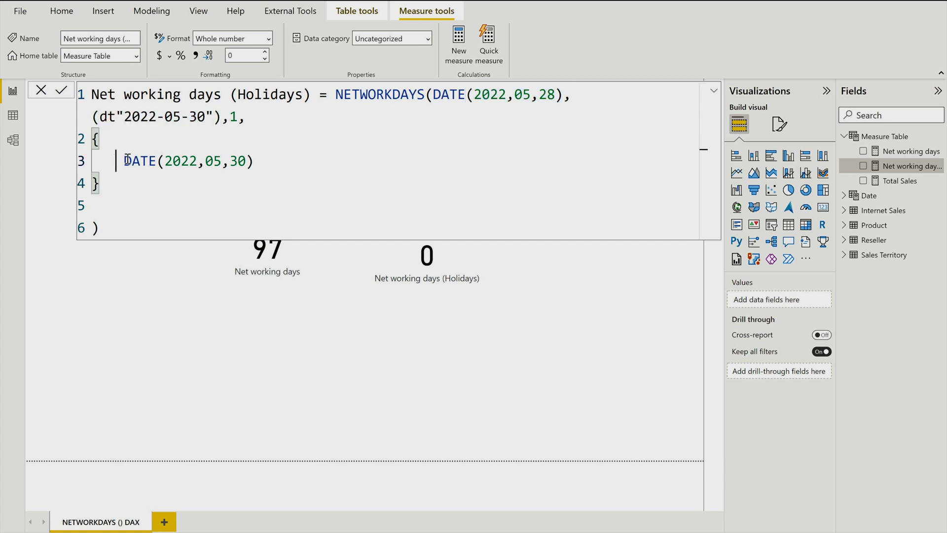
key(shift+Right)
key(shift+Right)
key(shift+Right)
key(shift+Right)
key(shift+Right)
key(shift+Right)
key(shift+Right)
key(shift+Right)
key(shift+Right)
key(shift+Right)
key(shift+Right)
key(shift+Right)
key(shift+Right)
key(shift+Right)
key(shift+Right)
key(shift+Right)
key(shift+Right)
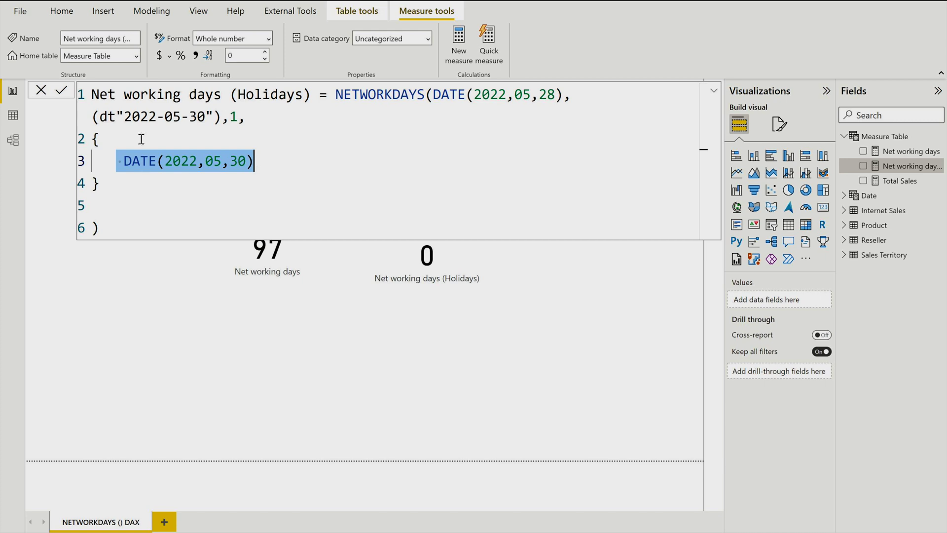
Confirm the unchanged formula, leaving the holidays card reading 0 beside the 97 card
click(61, 90)
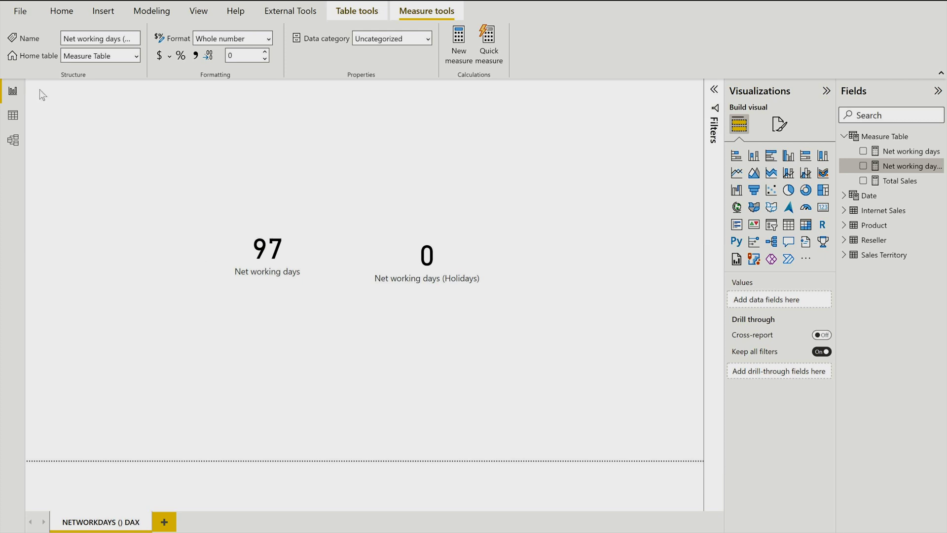
click(420, 255)
click(402, 328)
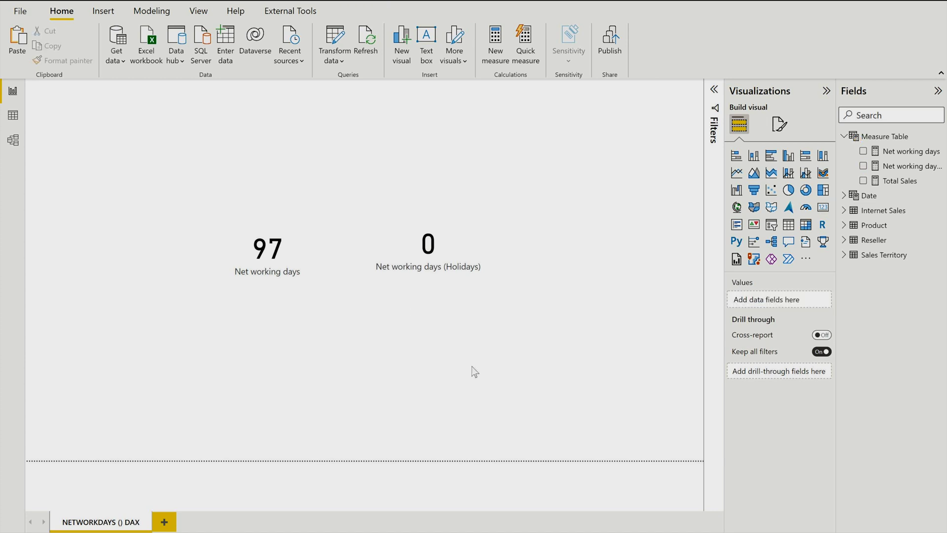